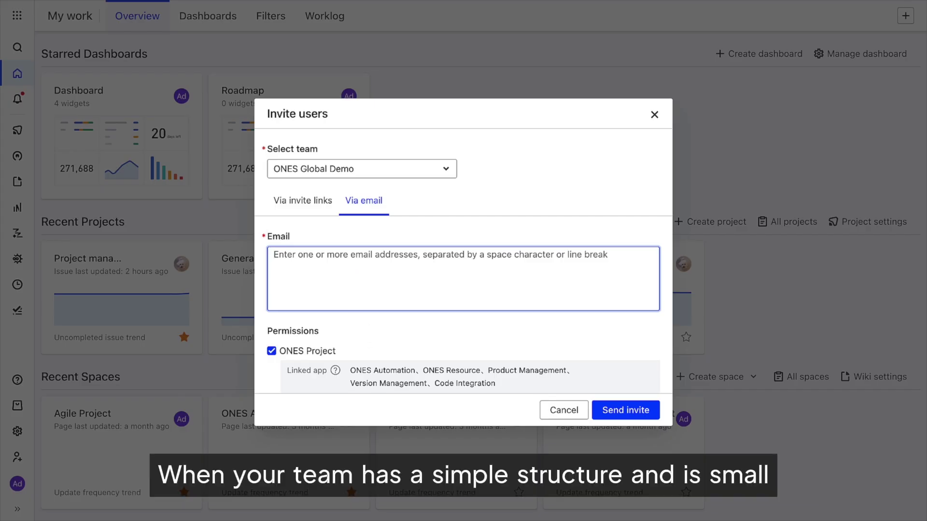
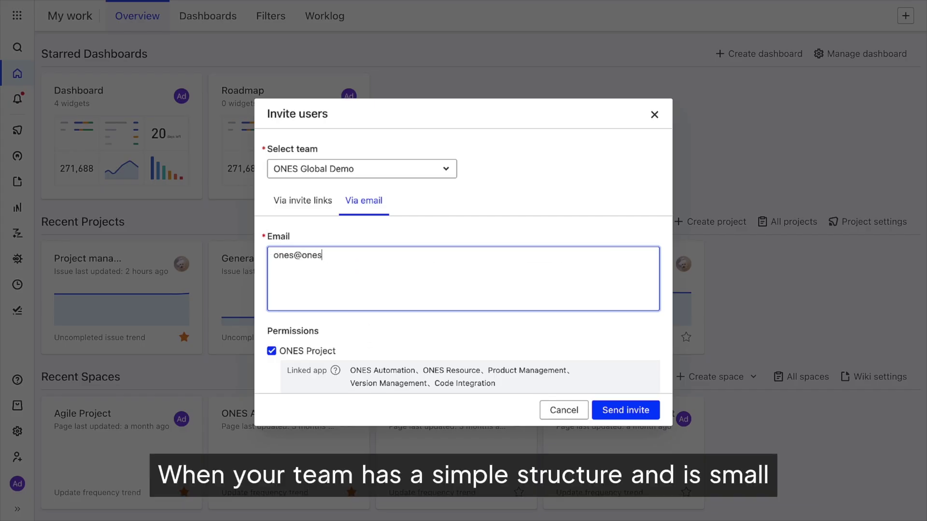
Add two invitee email addresses and show the team invite link, valid until 2023/12/06 16:16.
key(Return)
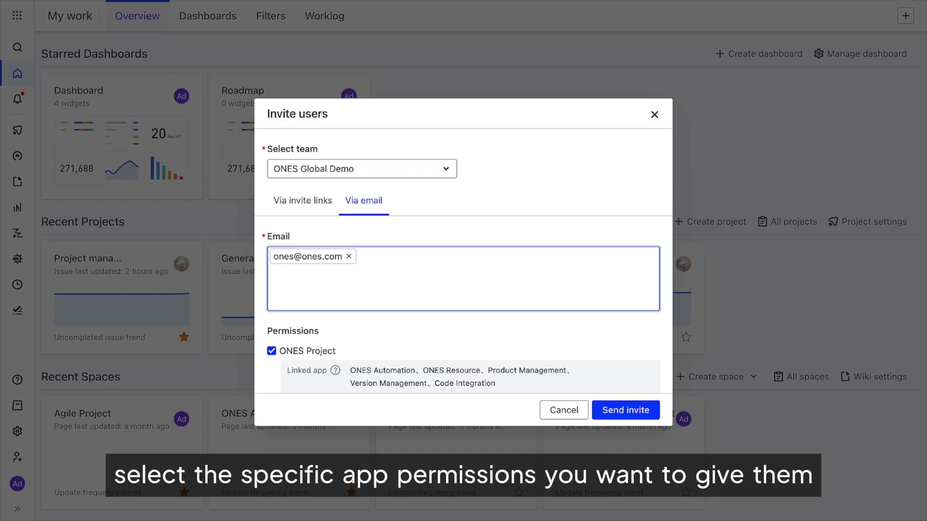
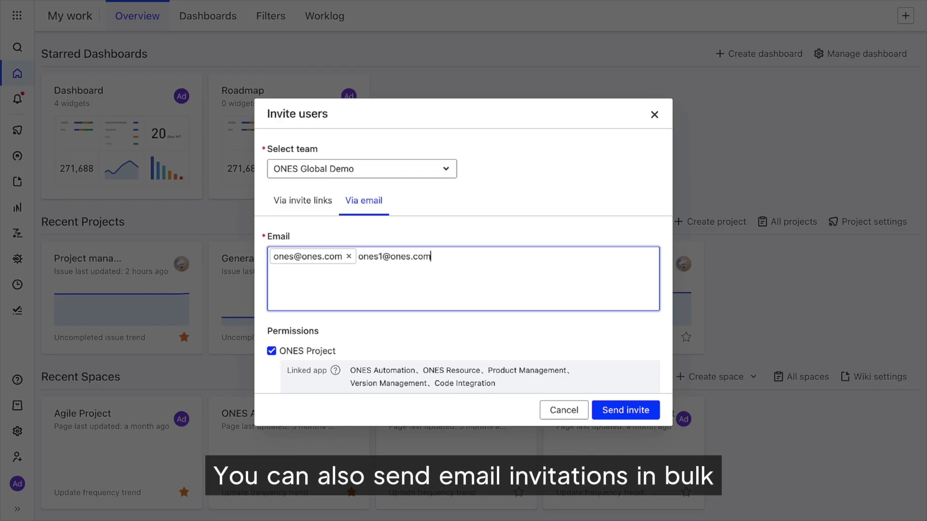
key(Return)
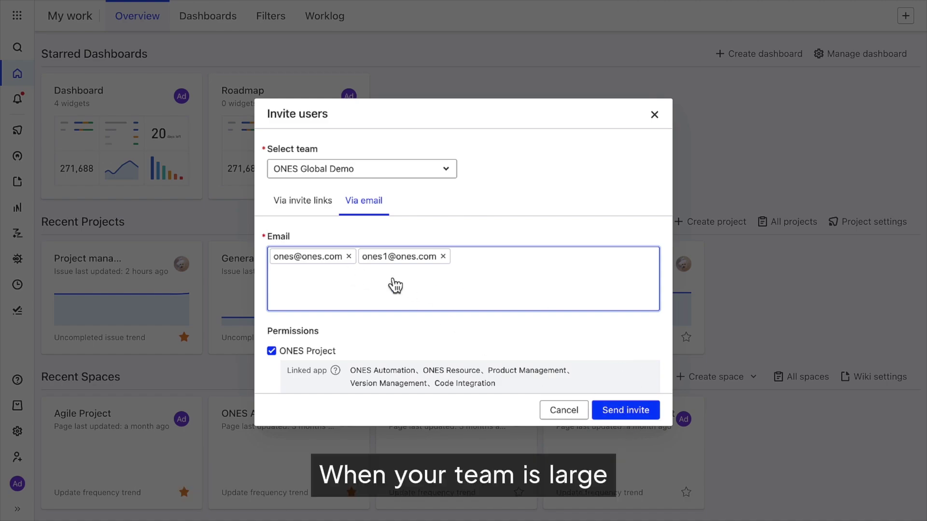
click(304, 214)
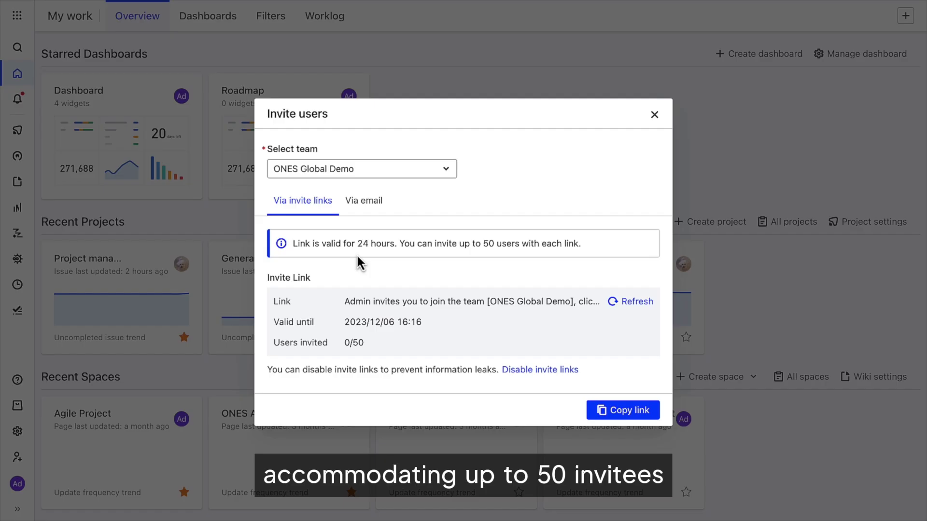
Disable the team invite link after confirming, and close the Invite users dialog.
click(506, 370)
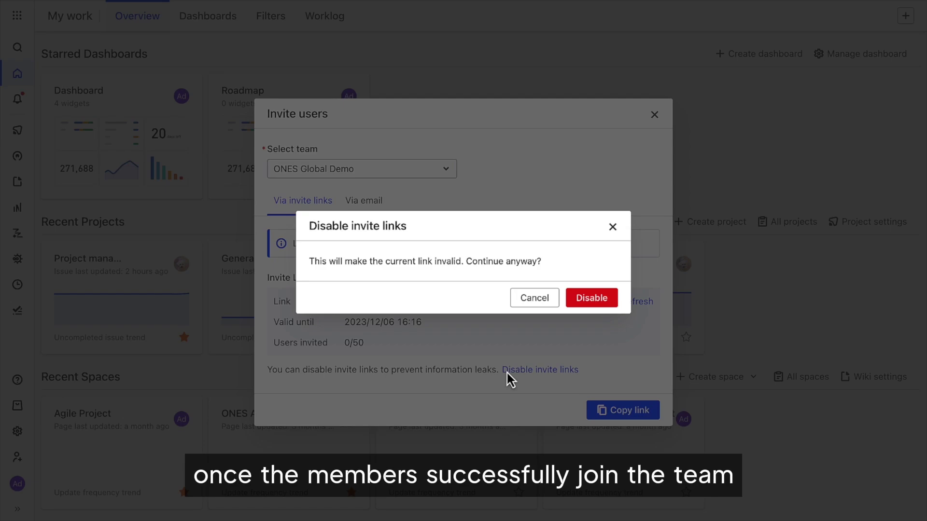
click(575, 304)
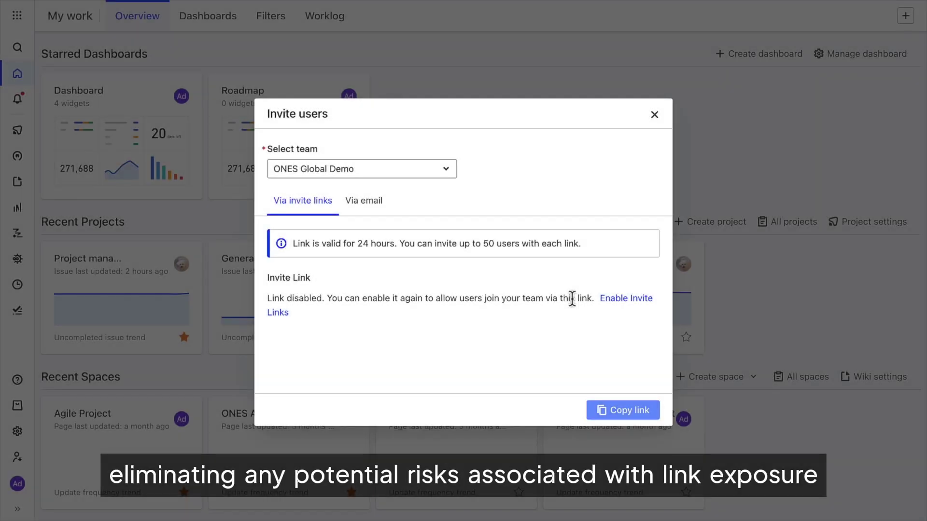
click(654, 115)
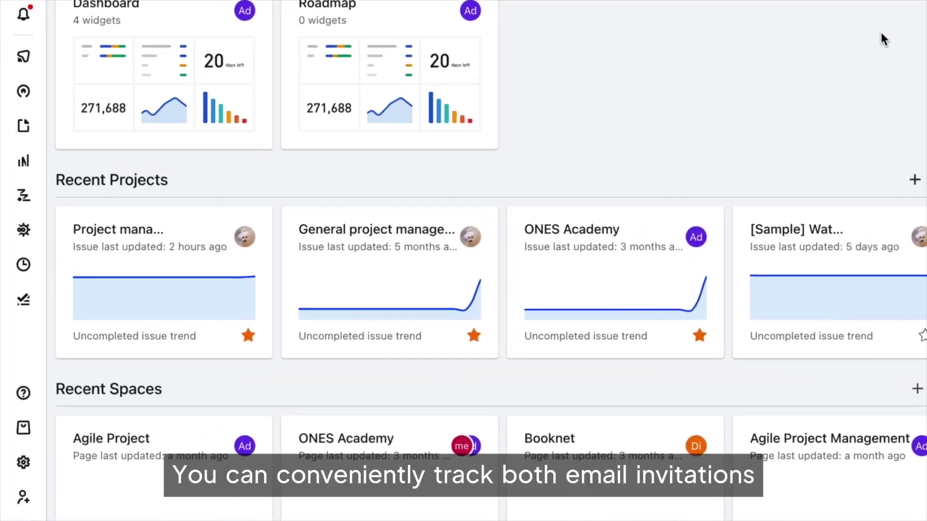
Open User management from the configuration gear and review the ONES Global Demo member table of 18 members.
click(23, 463)
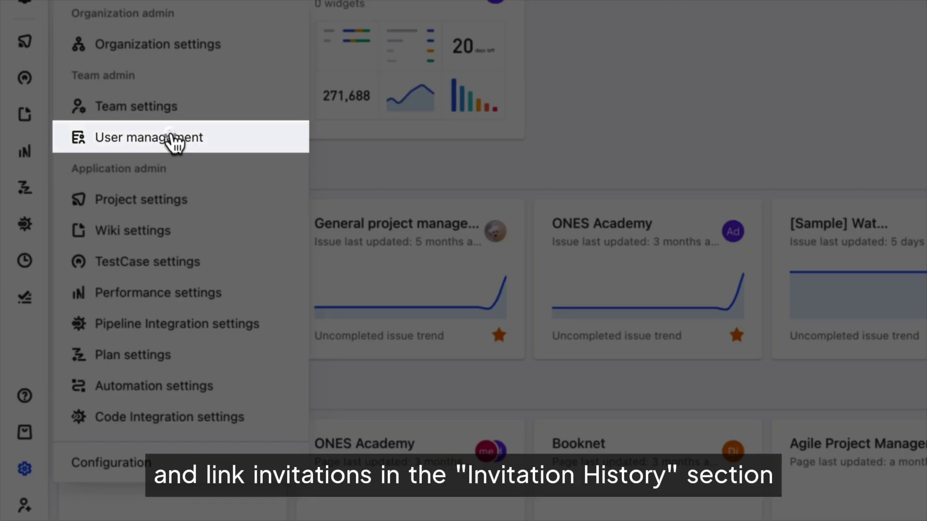
click(171, 139)
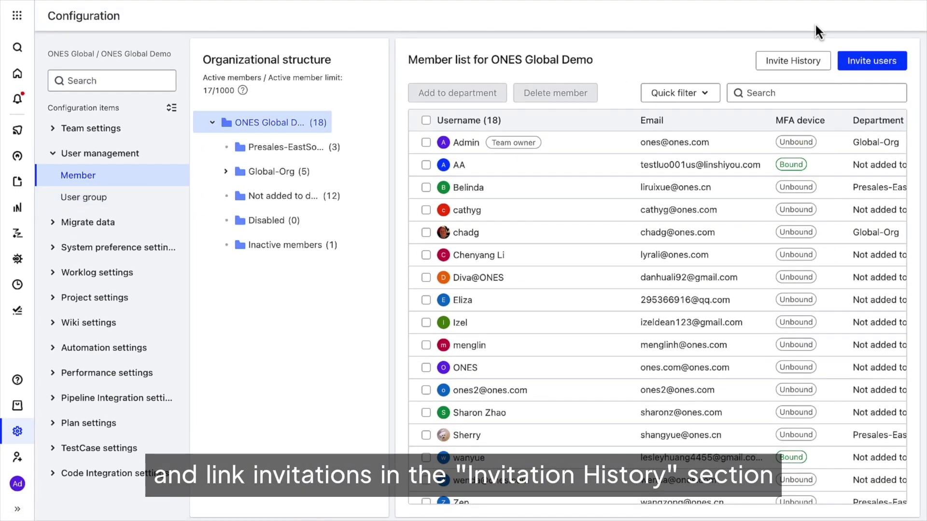
click(793, 61)
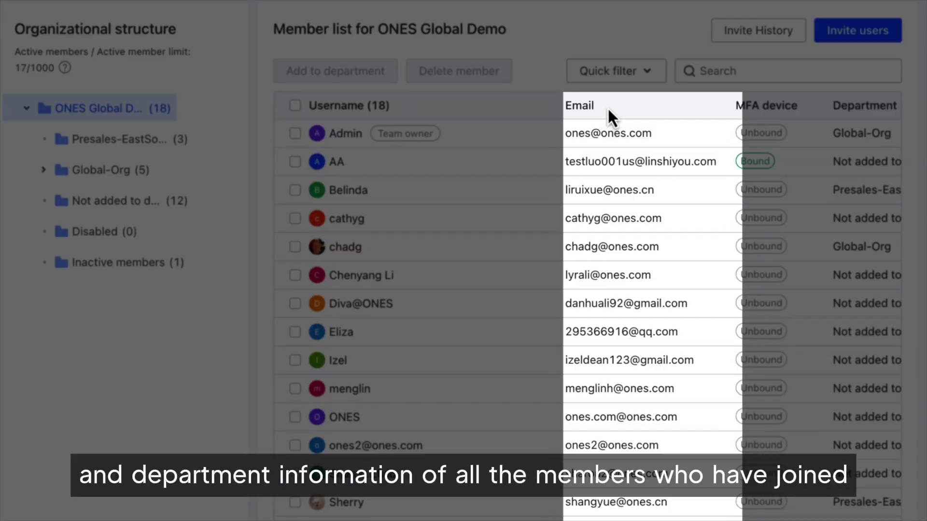
scroll(608, 107, right, 3)
scroll(799, 107, left, 3)
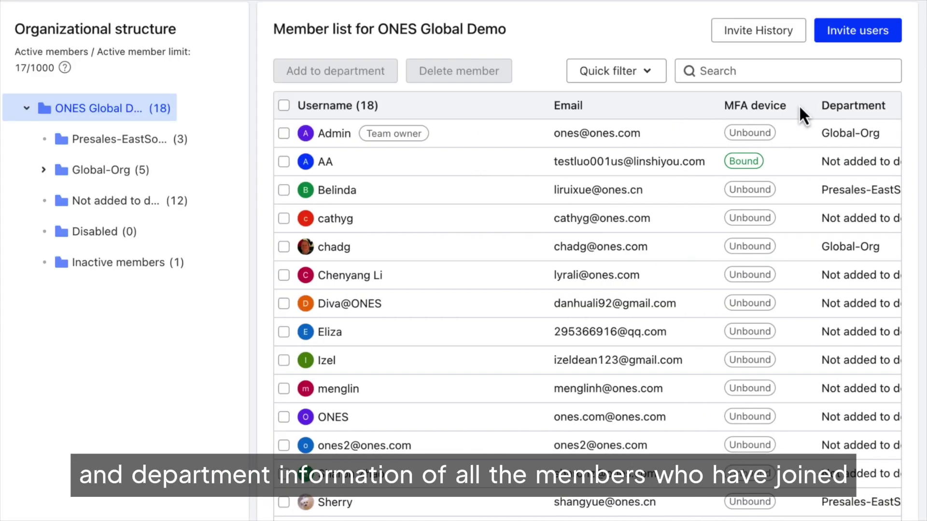
Open the MFA-bound member's details, start deleting the member, then cancel so they remain Normal.
click(338, 164)
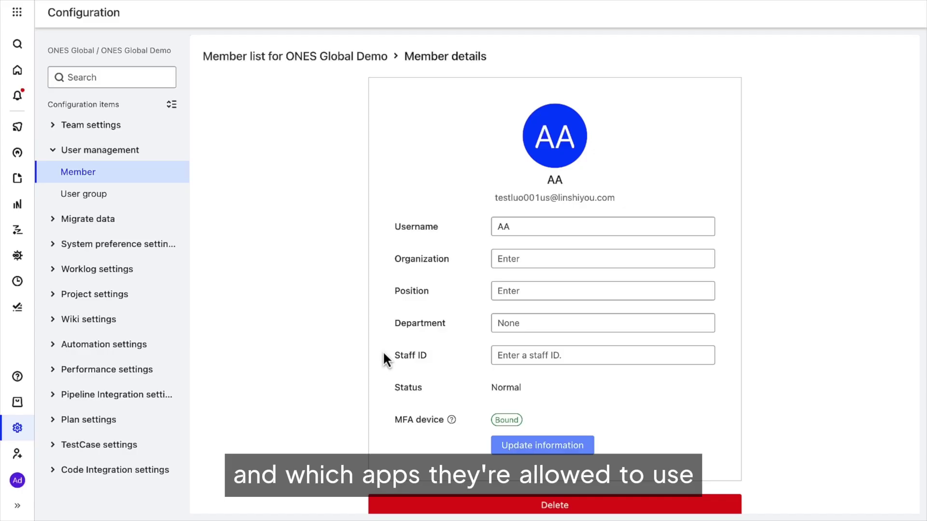
scroll(383, 355, down, 1)
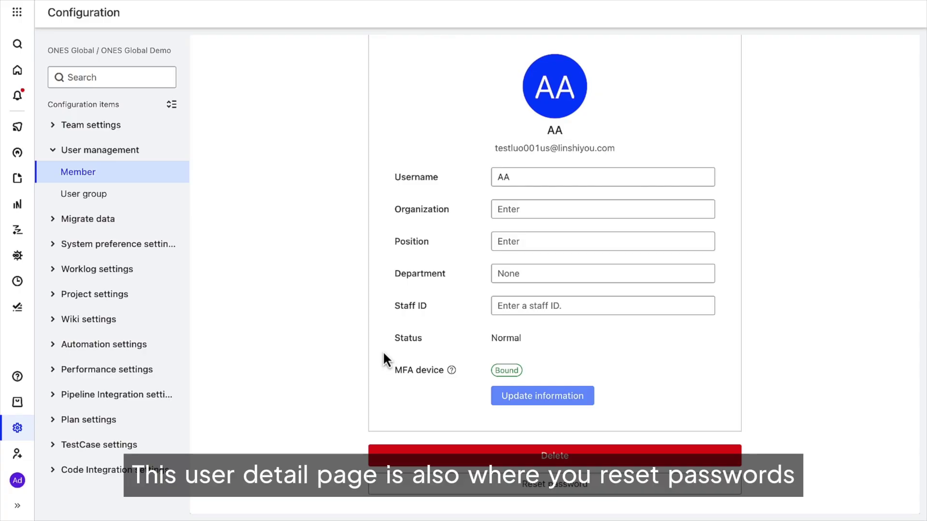
click(414, 454)
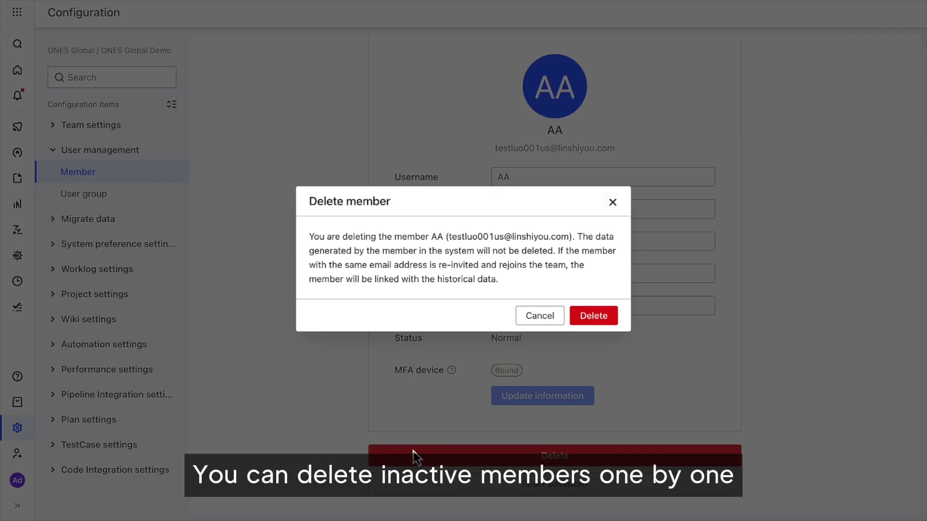
click(546, 317)
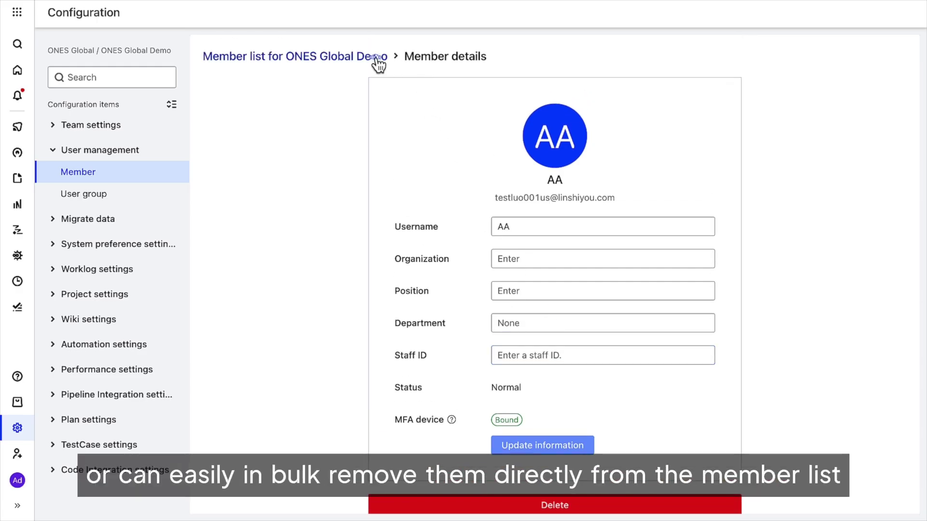
Return to the member list and select three members for Delete member, keeping all 18 members.
click(379, 62)
click(426, 161)
click(426, 184)
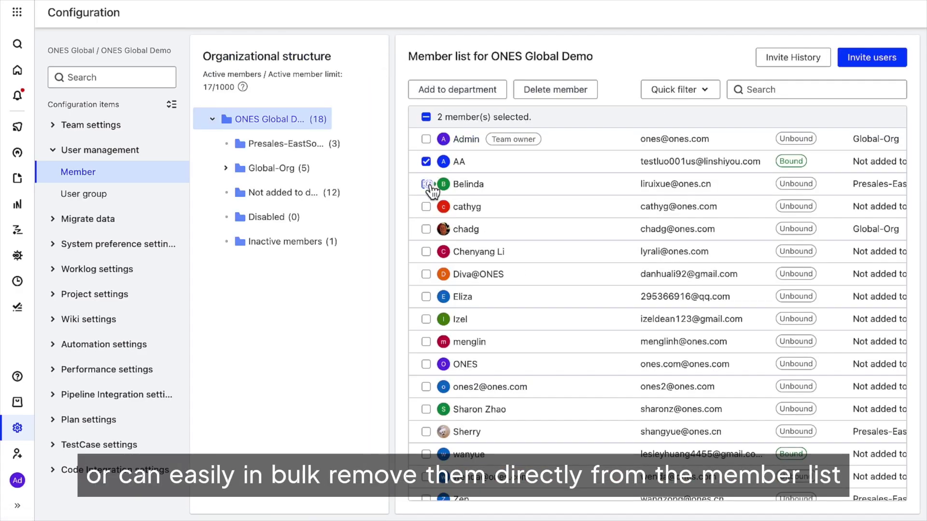
click(426, 207)
click(553, 90)
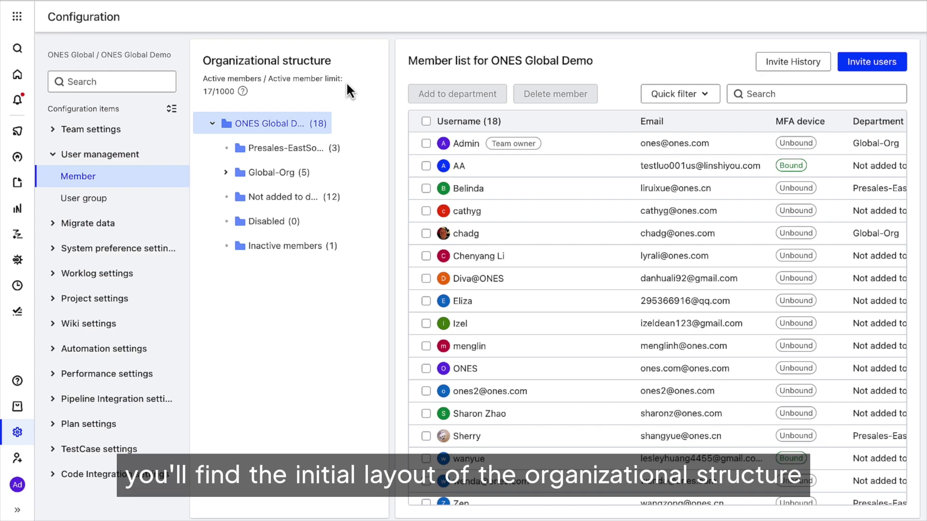
click(340, 151)
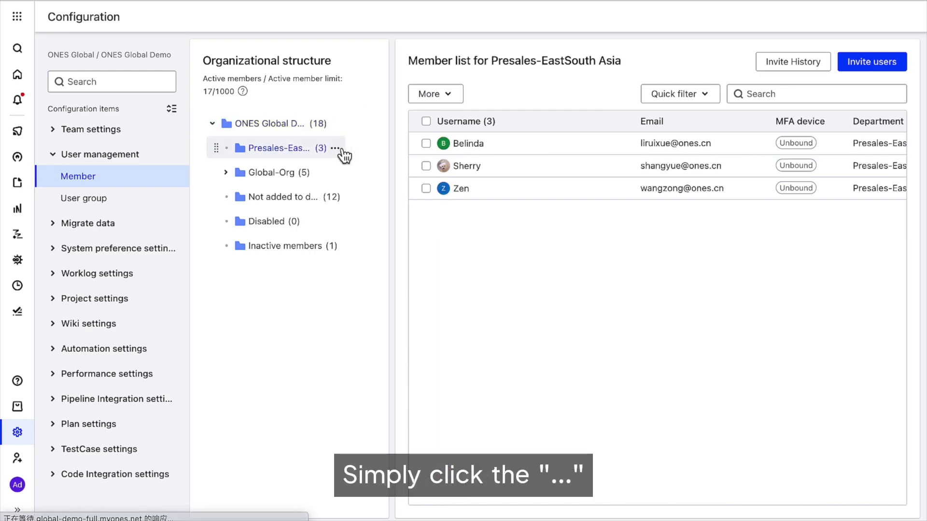
click(336, 149)
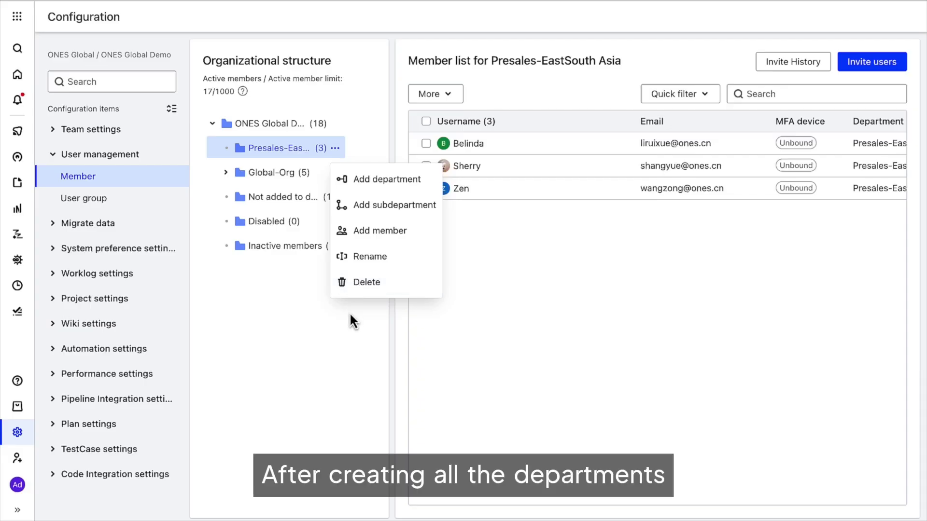
click(351, 316)
click(288, 127)
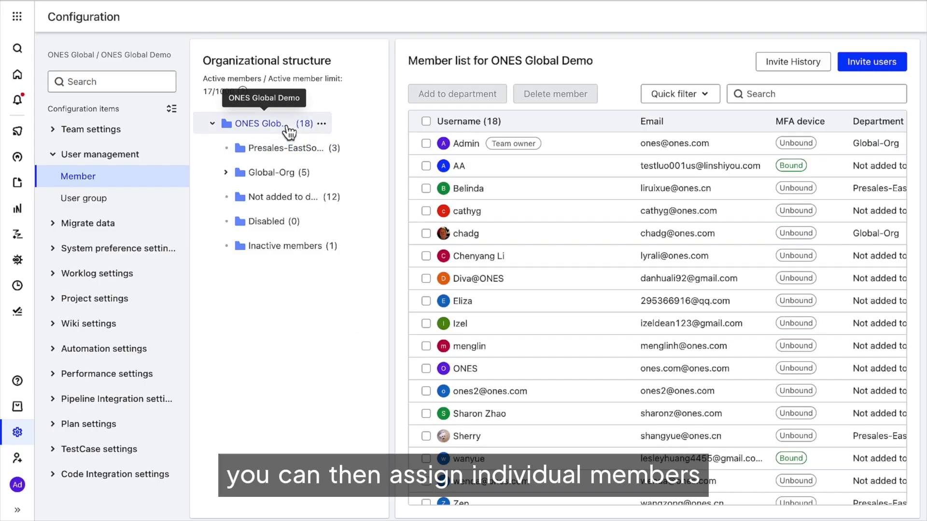
click(427, 188)
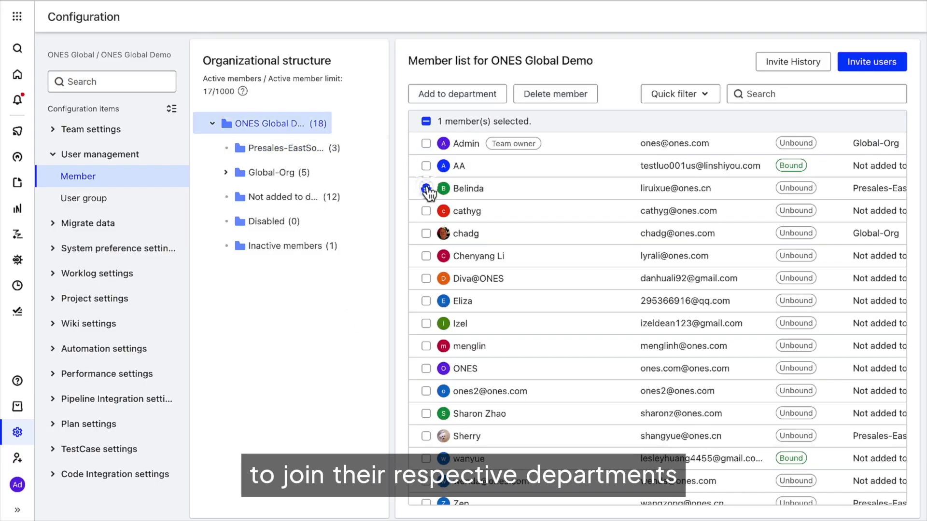
click(427, 234)
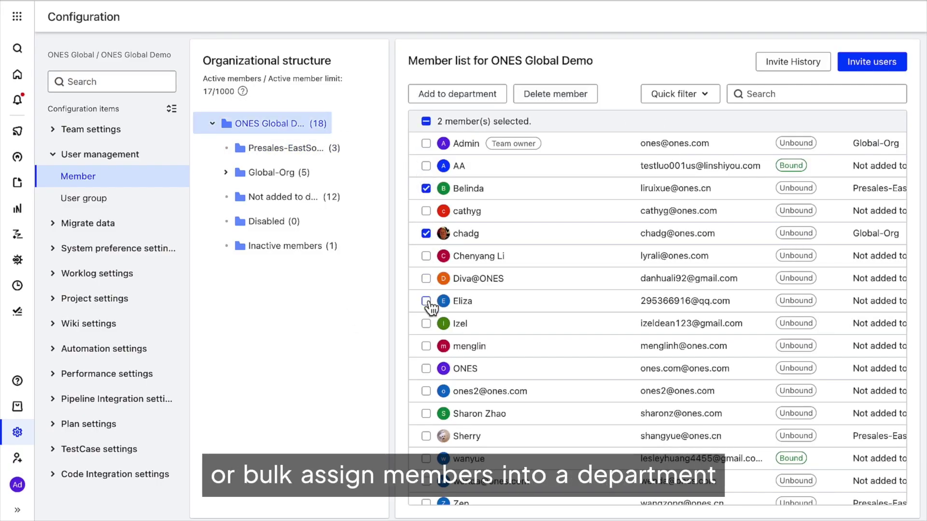
click(426, 301)
click(470, 96)
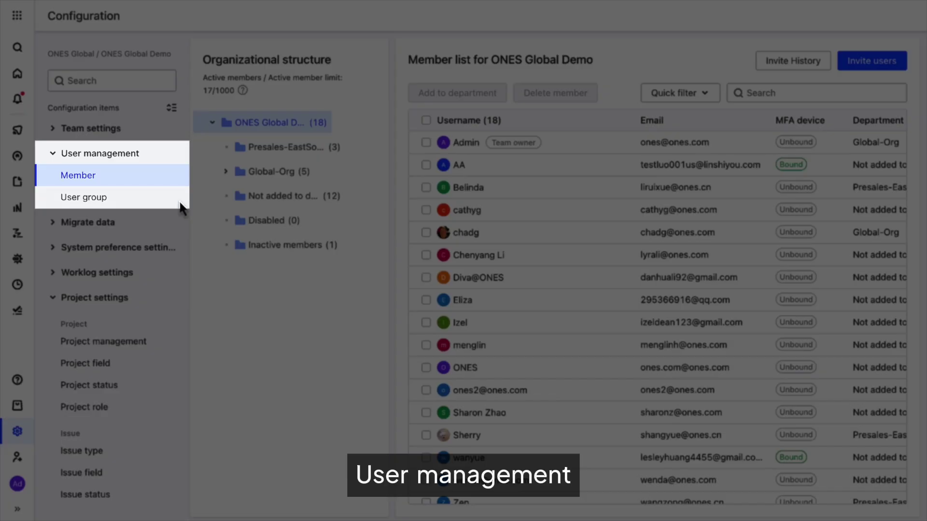
Create a new user group named 'ONES Academy'.
click(169, 203)
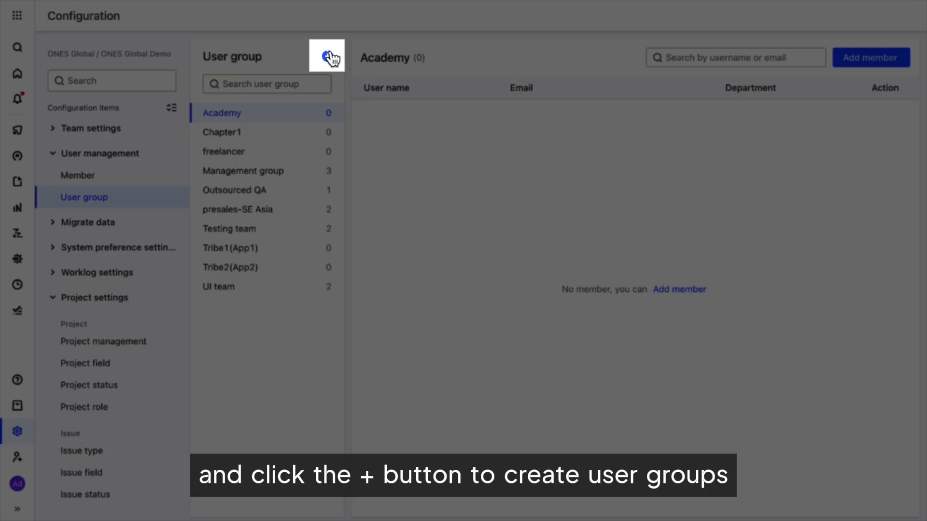
click(328, 56)
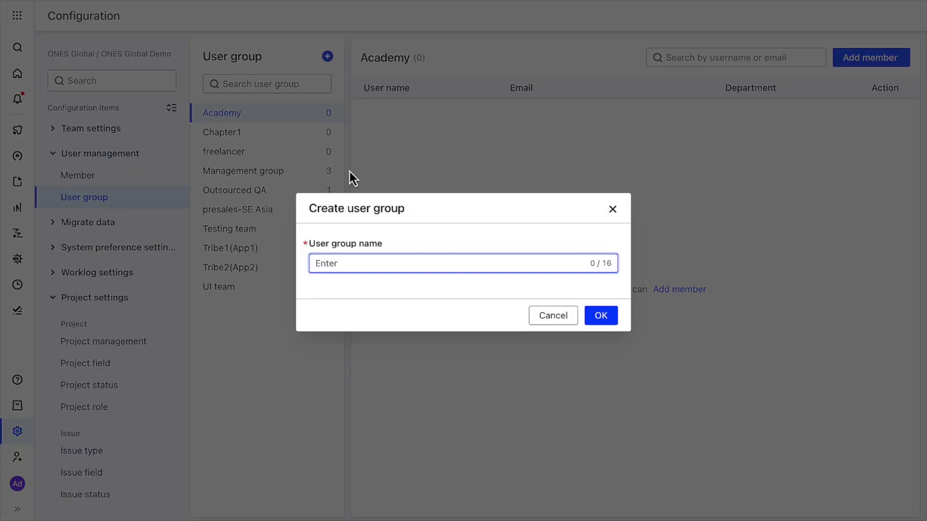
text(ONES Academy)
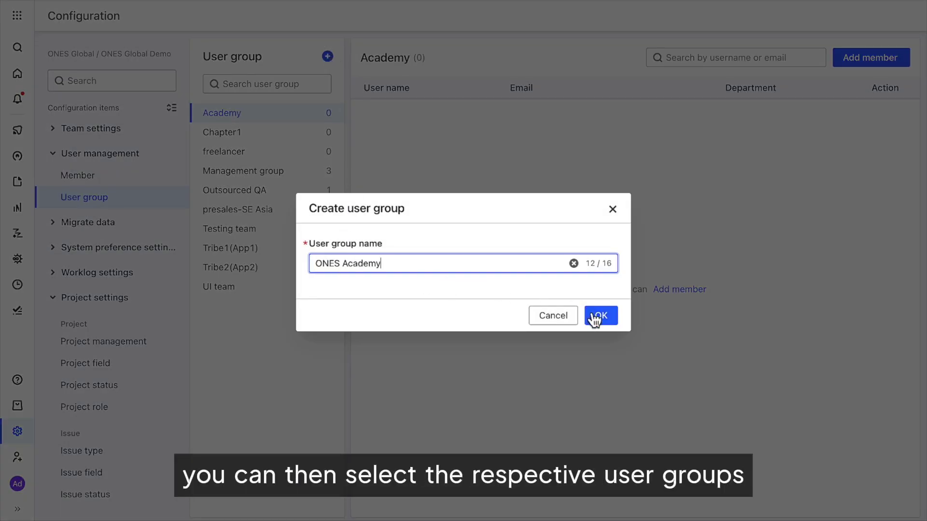
click(594, 317)
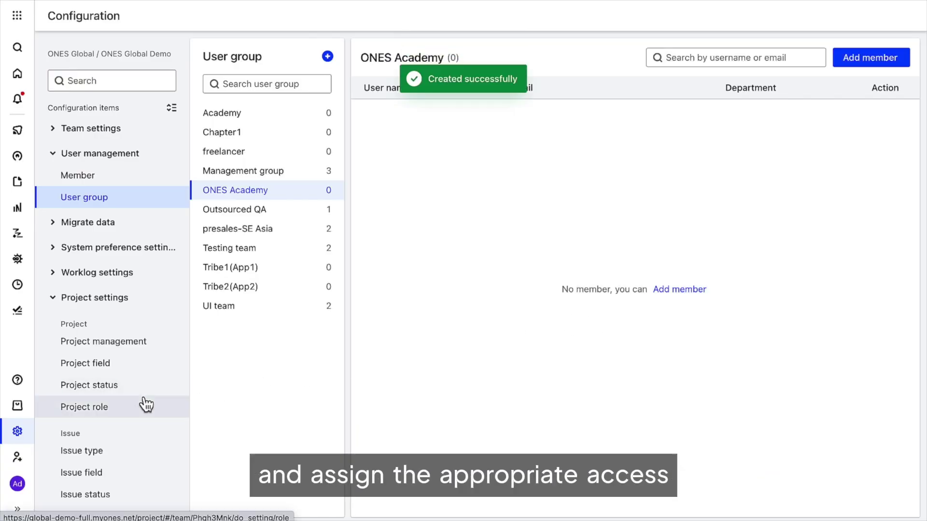
Grant ONES Academy the Create projects permission in Project settings.
scroll(144, 403, down, 4)
click(116, 468)
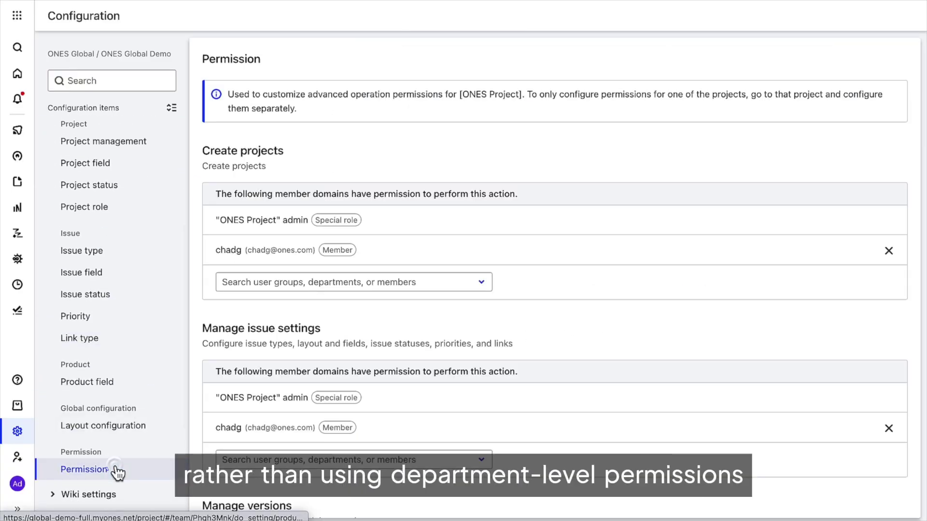
click(419, 283)
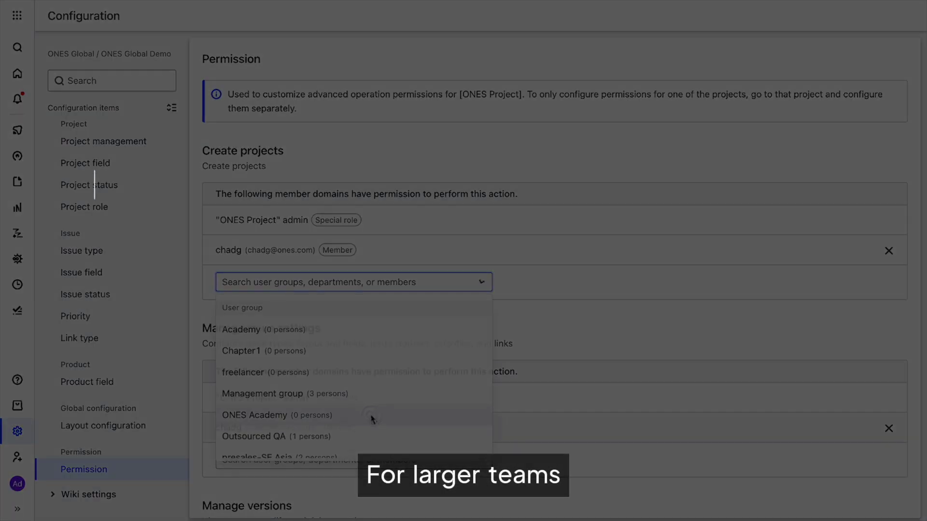
click(371, 418)
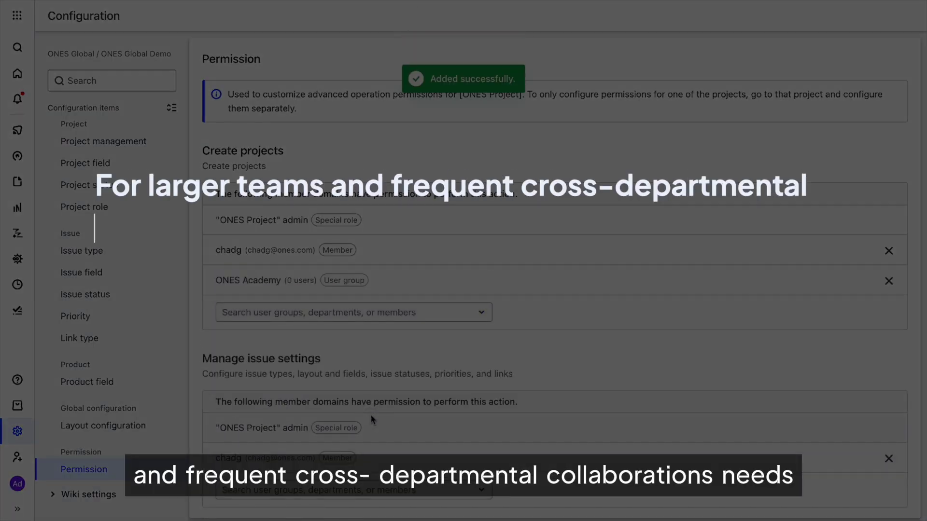